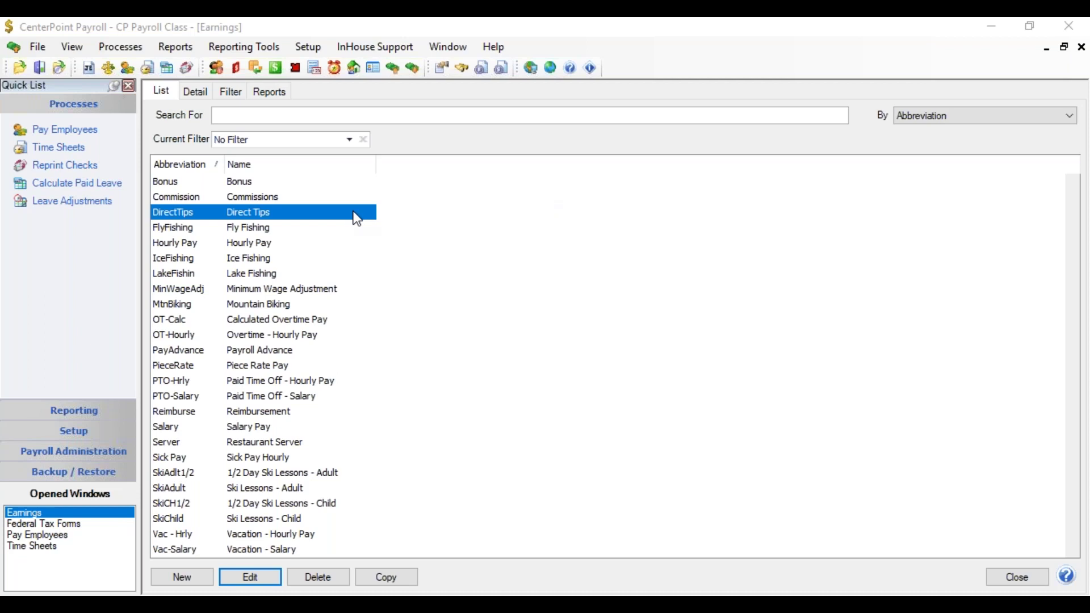
# - Check that Direct Tips needs shortfall allocation at an 8.00 rate, then save it
pyautogui.doubleClick(305, 212)
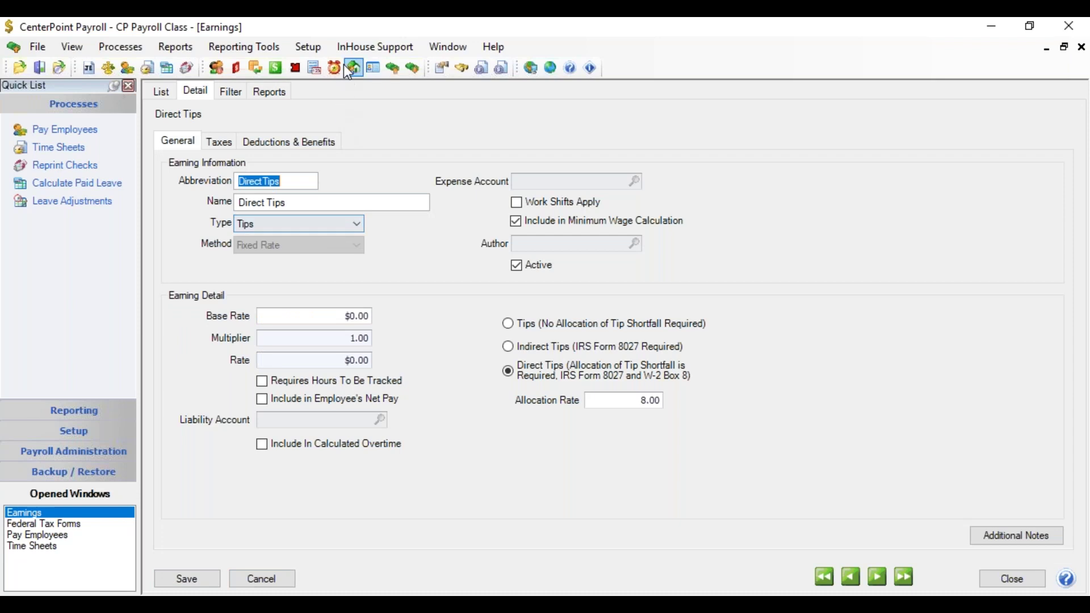
pyautogui.click(307, 48)
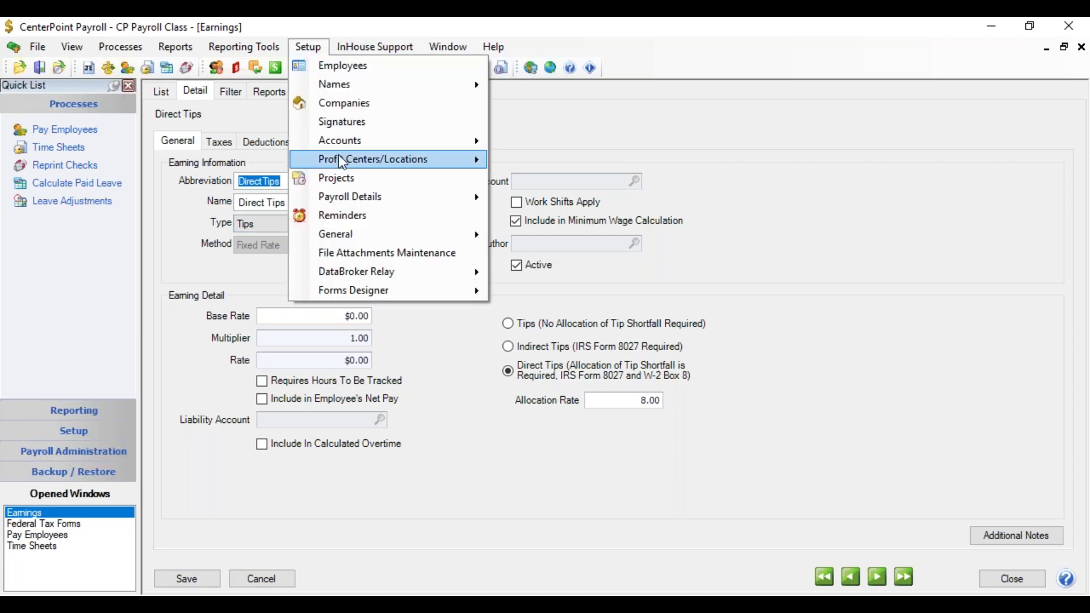
pyautogui.moveTo(418, 194)
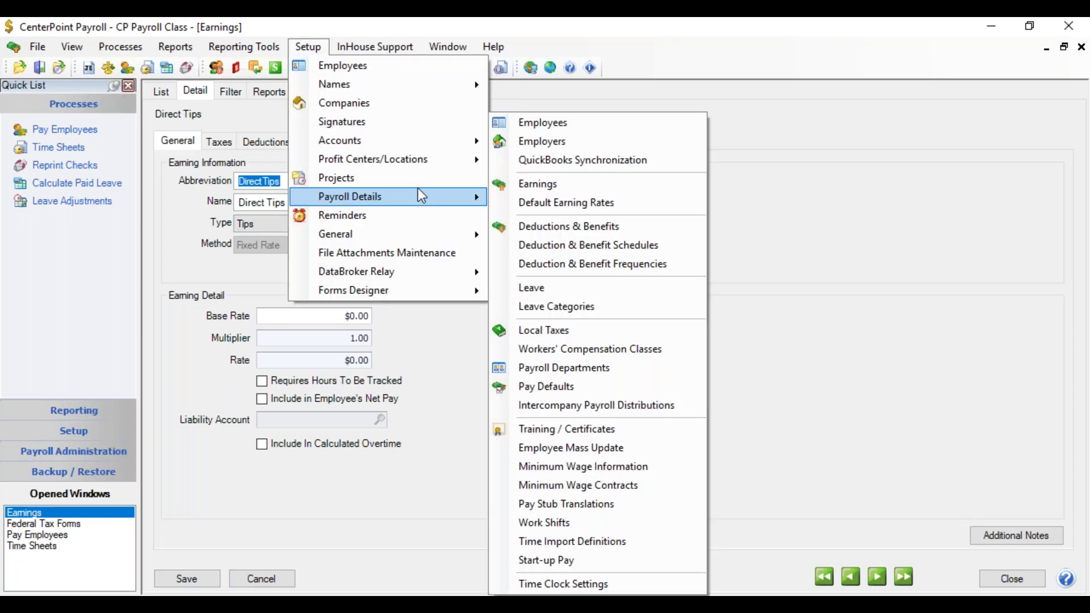
pyautogui.click(552, 182)
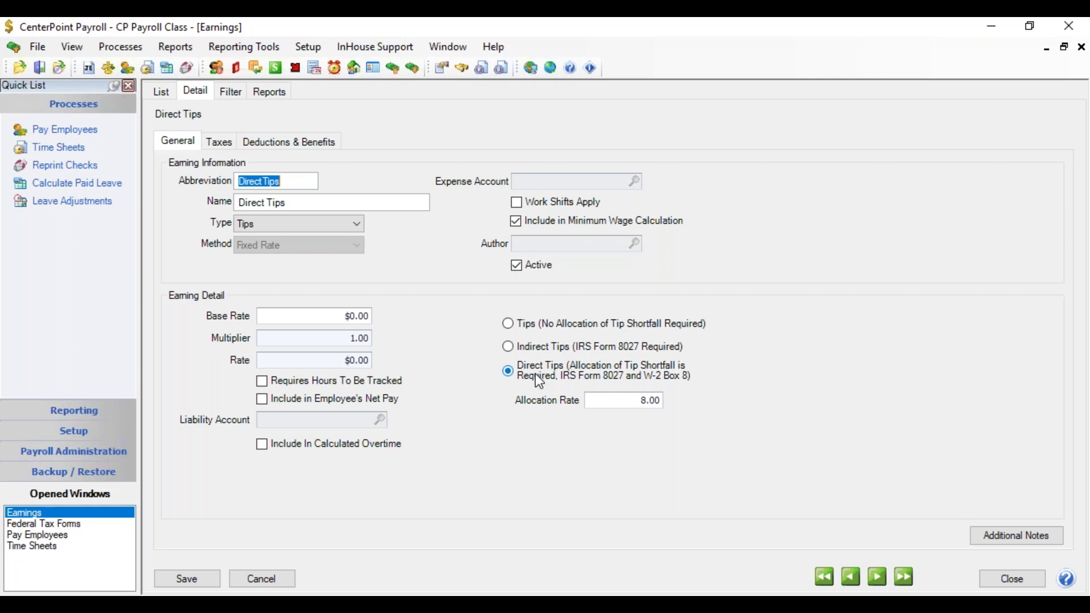
pyautogui.click(624, 403)
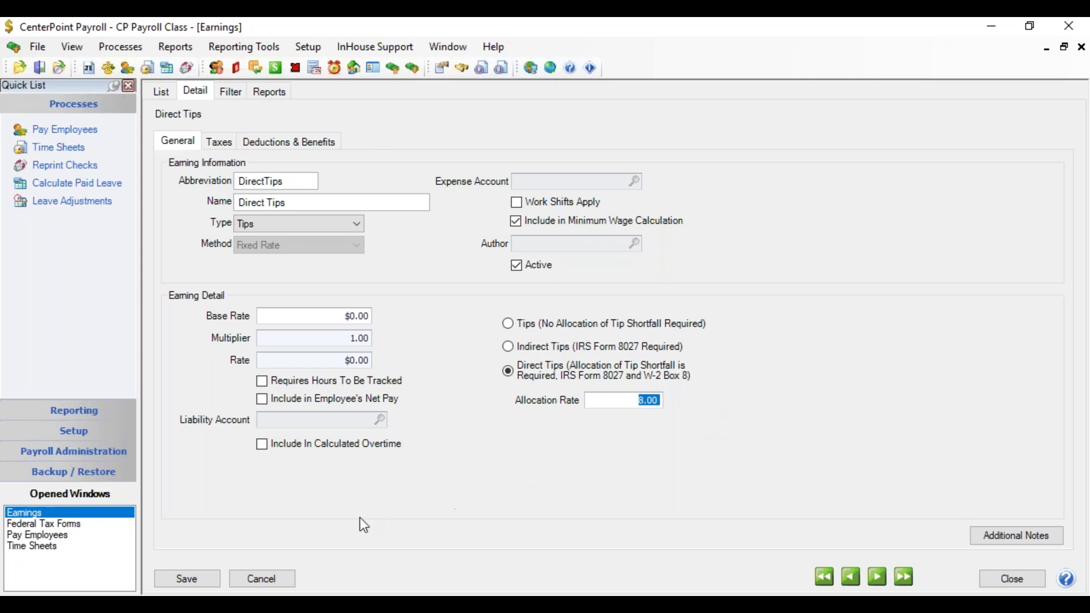
pyautogui.click(200, 579)
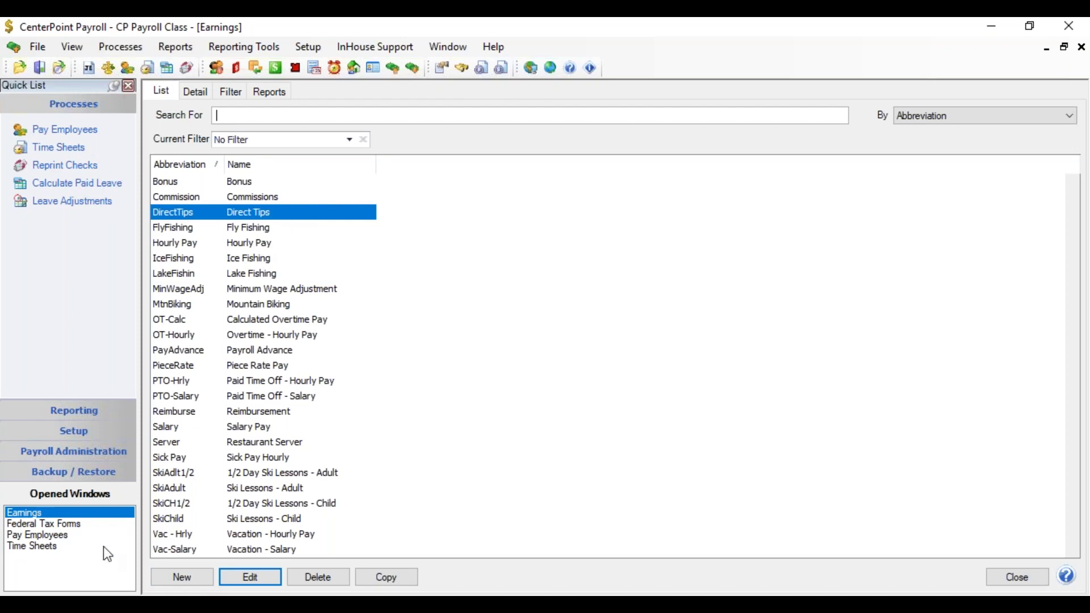
# - Switch to the Time Sheets window and start a new 10/23/2018 row for the Alpine Sports employee
pyautogui.click(46, 546)
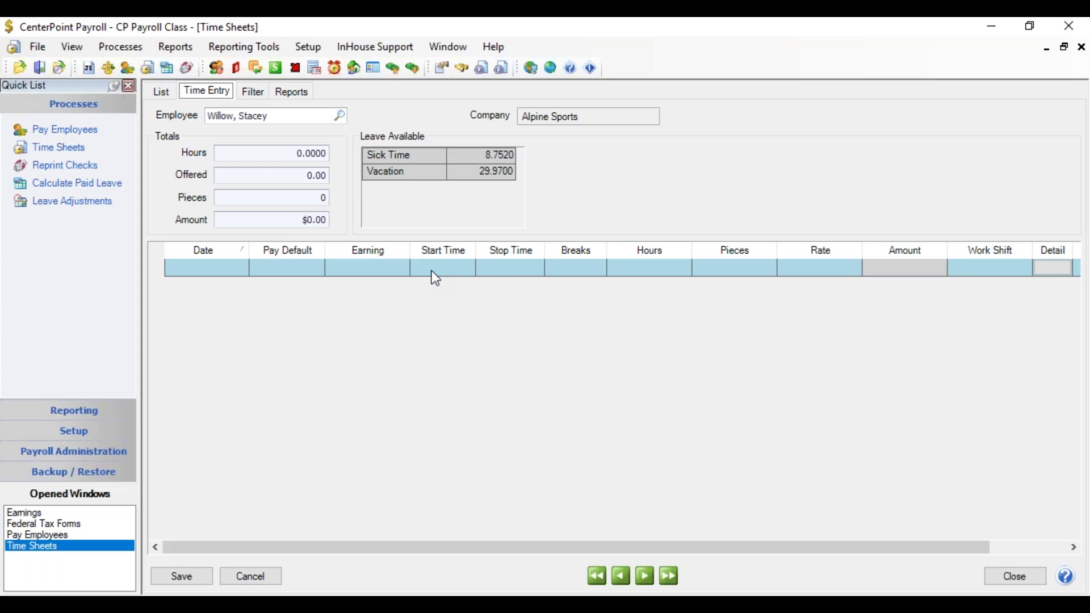
pyautogui.click(432, 272)
# - Add the Gross Receipts column to the time sheet grid, ordered directly after Amount
pyautogui.rightClick(432, 270)
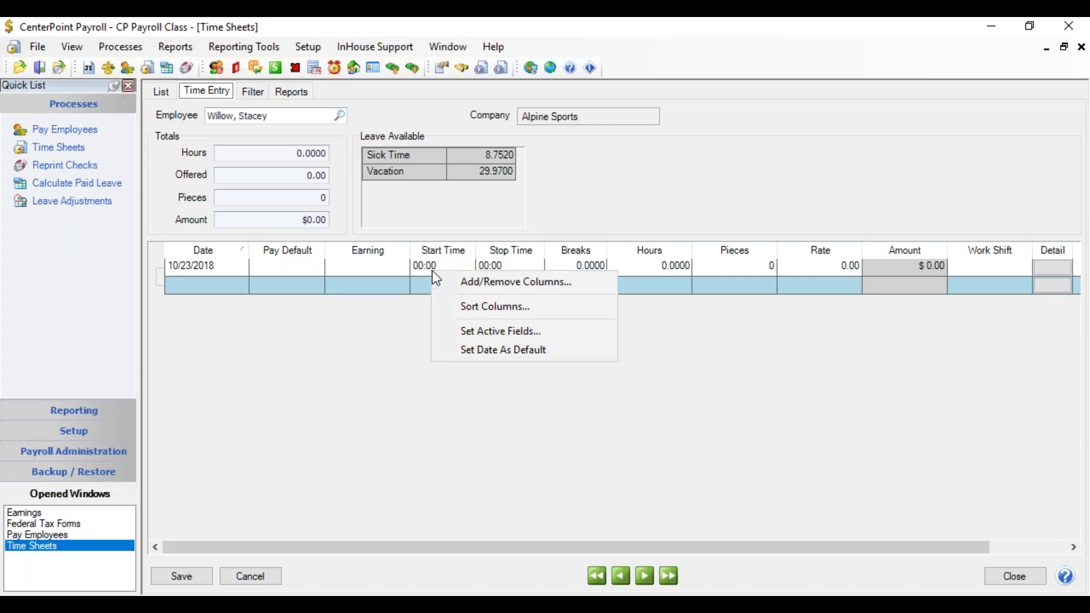
pyautogui.click(483, 289)
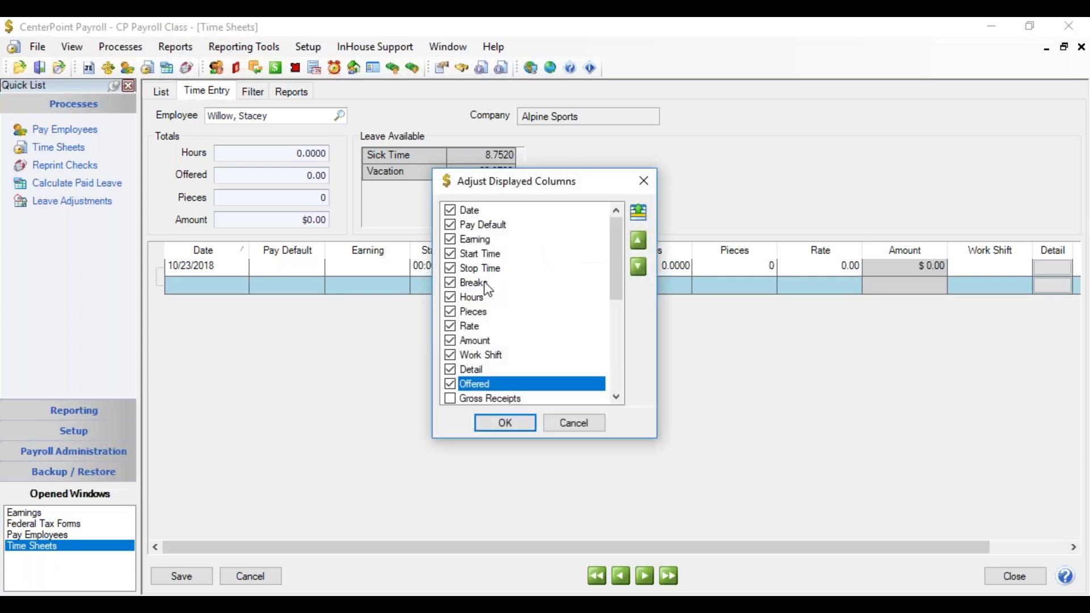
pyautogui.scroll(-1, 611, 258)
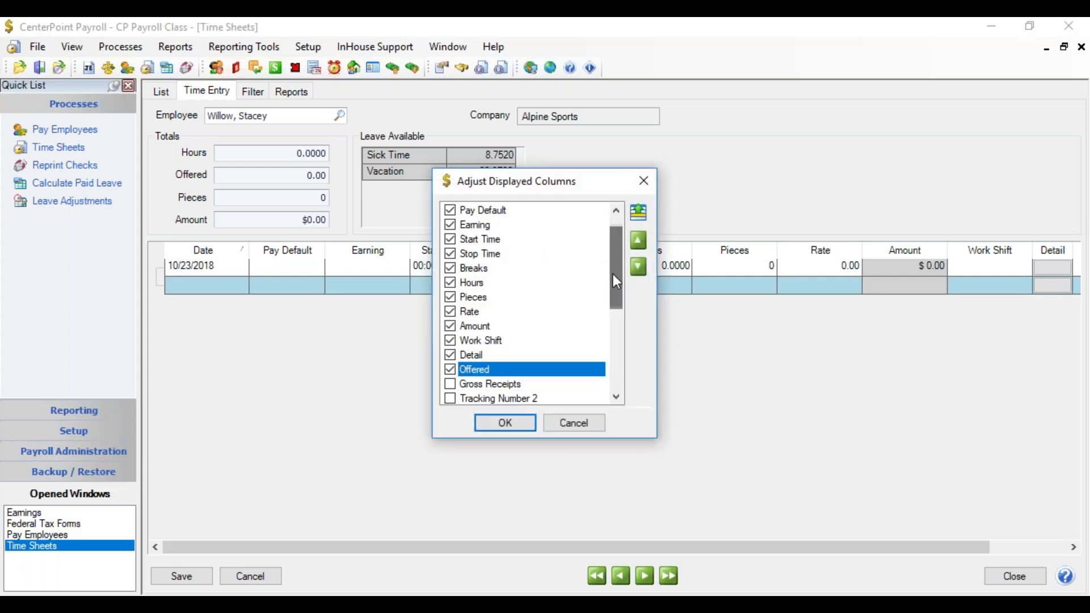
pyautogui.click(451, 385)
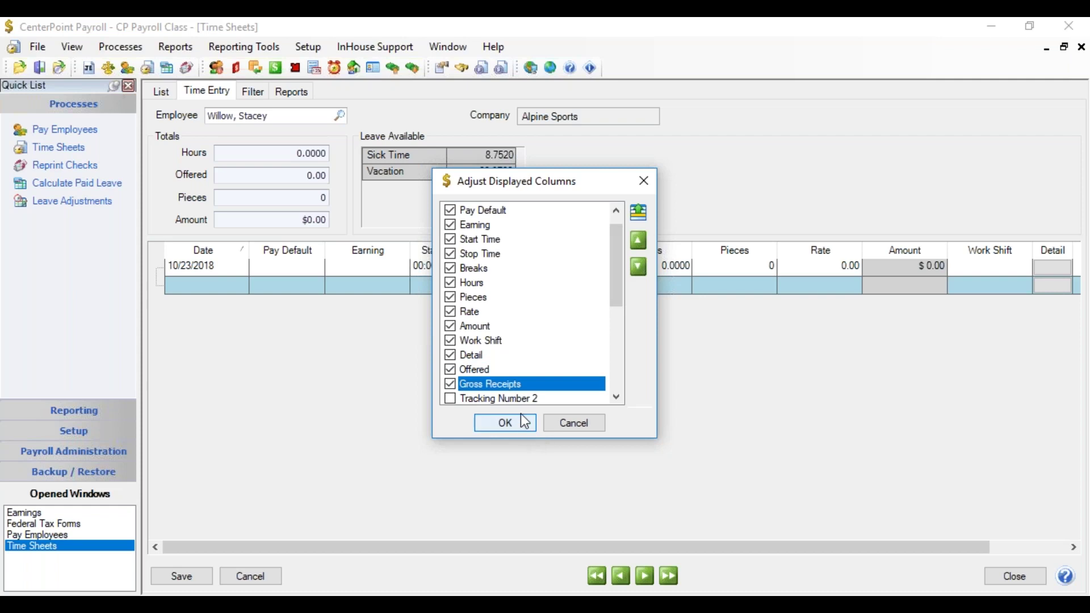
pyautogui.click(640, 238)
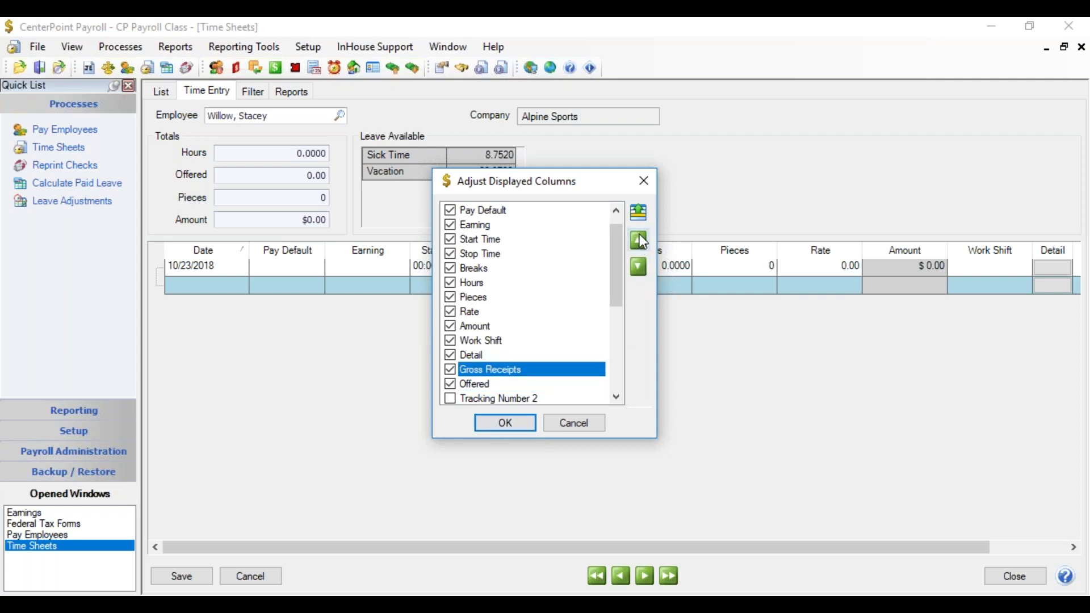
pyautogui.click(640, 237)
pyautogui.click(640, 238)
pyautogui.click(640, 237)
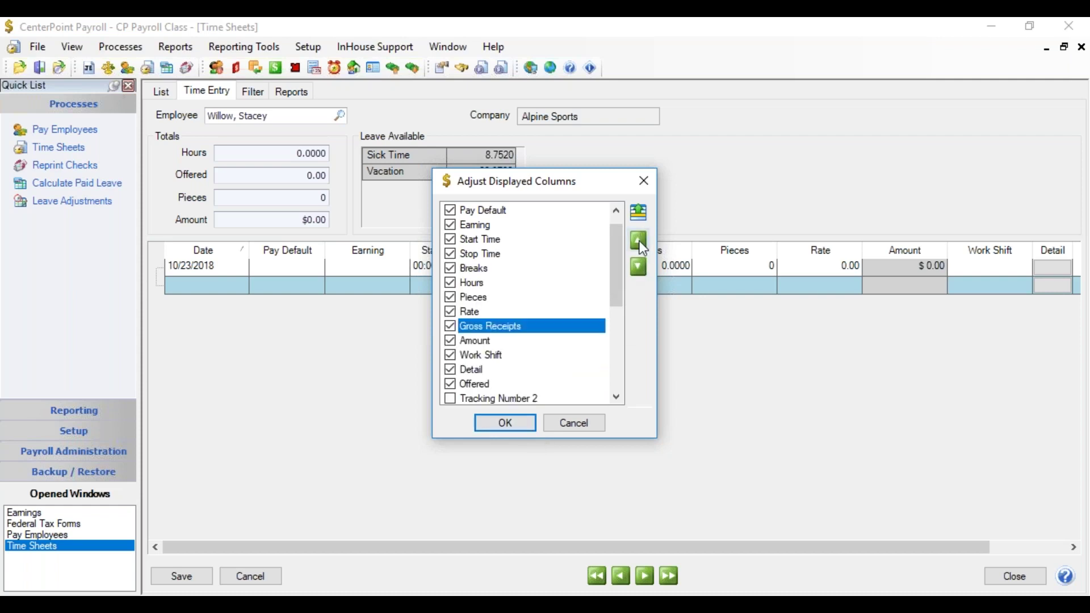
pyautogui.click(638, 267)
pyautogui.click(527, 430)
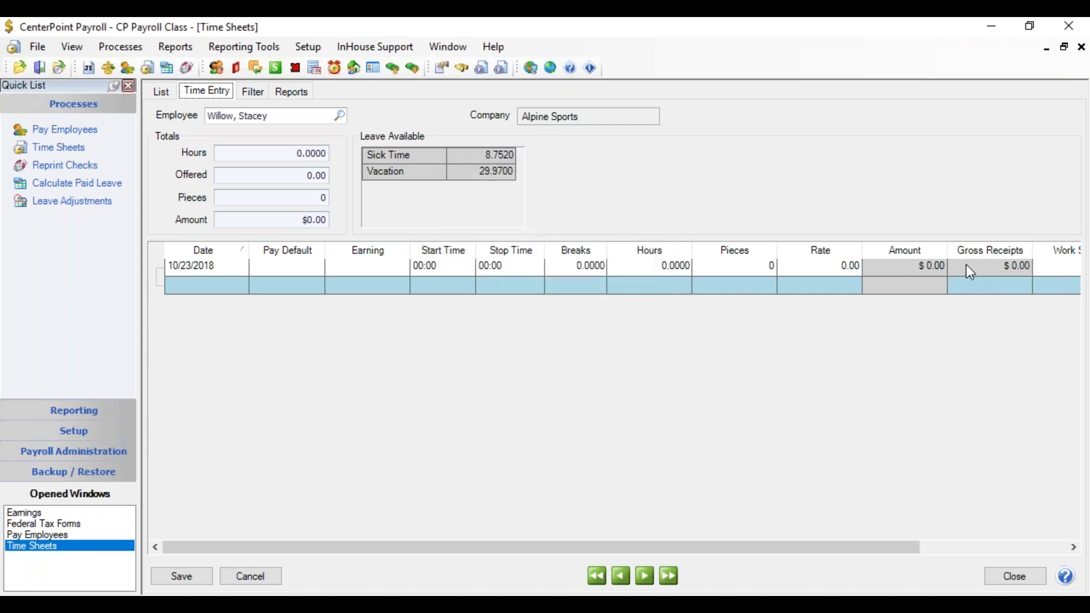
# - Replace the 10/23/2018 row's Restaurant Server earning with Direct Tips
pyautogui.click(337, 266)
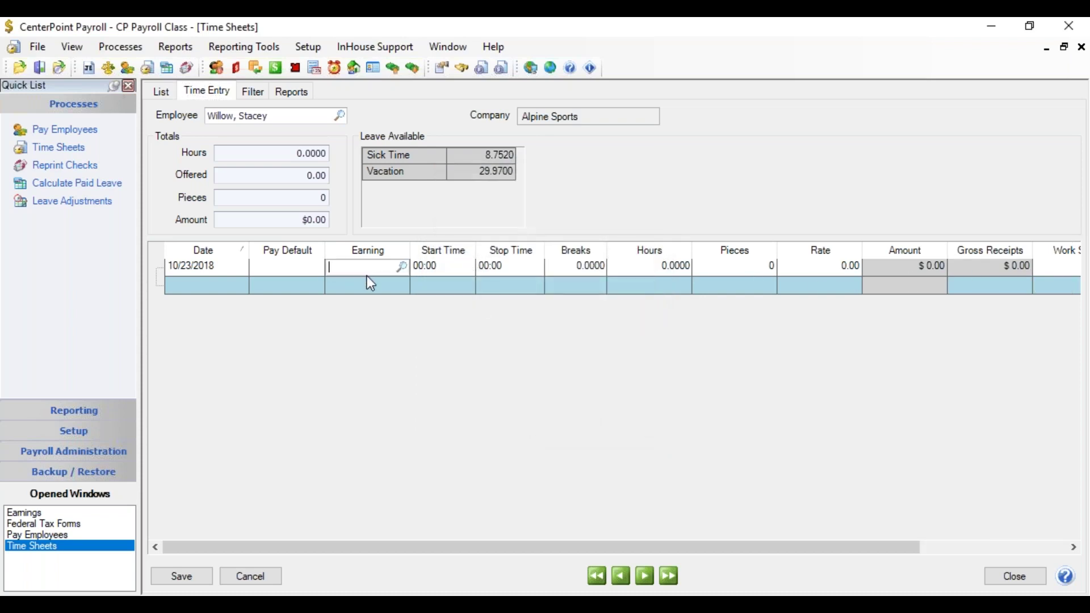
pyautogui.write('rest')
pyautogui.press('Tab')
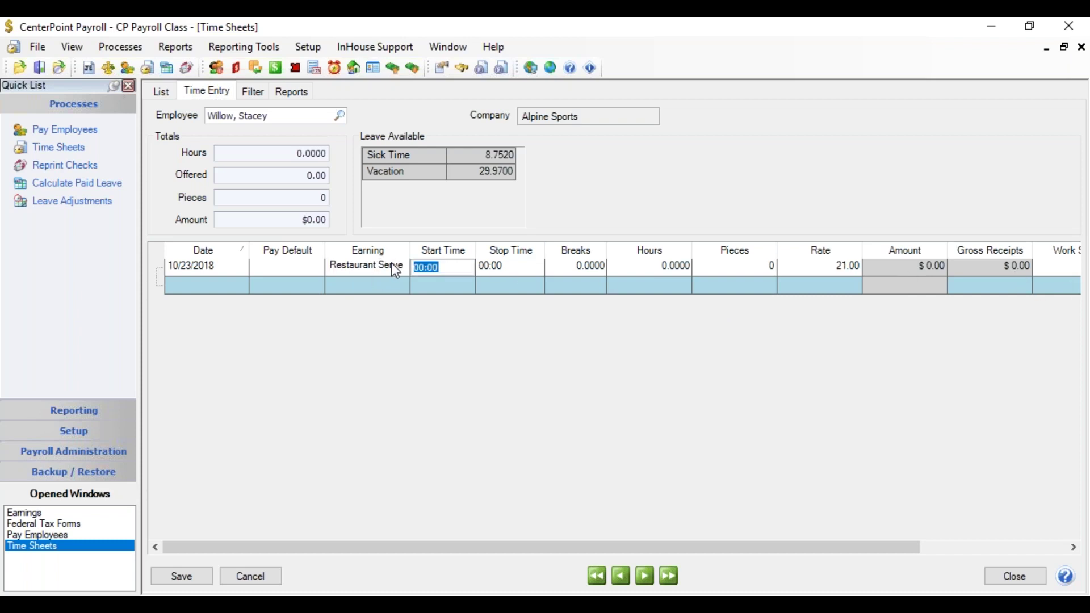
pyautogui.click(396, 271)
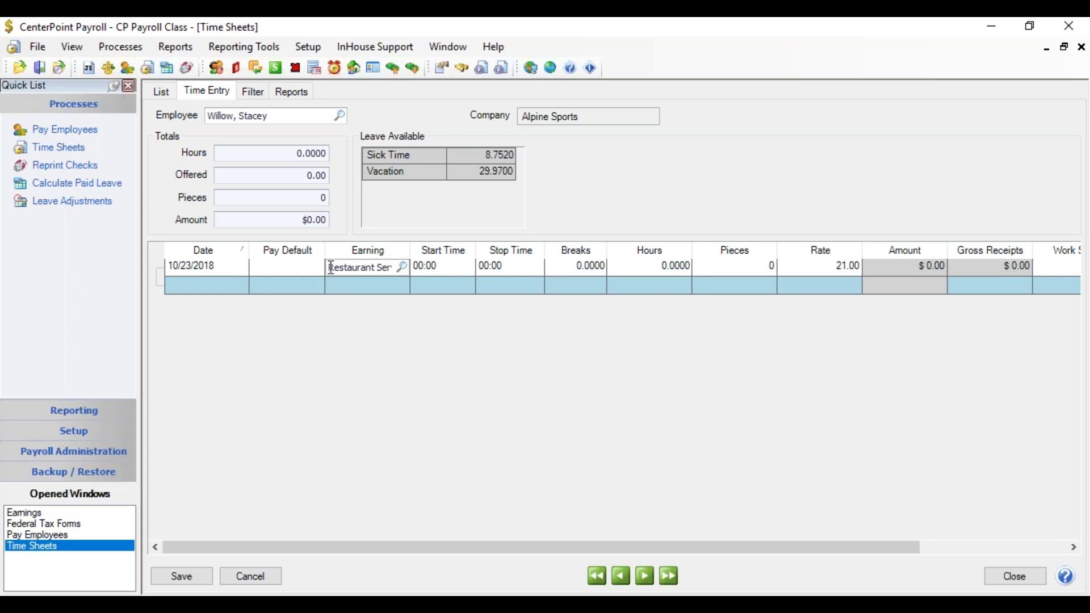
pyautogui.moveTo(333, 266); pyautogui.dragTo(435, 272)
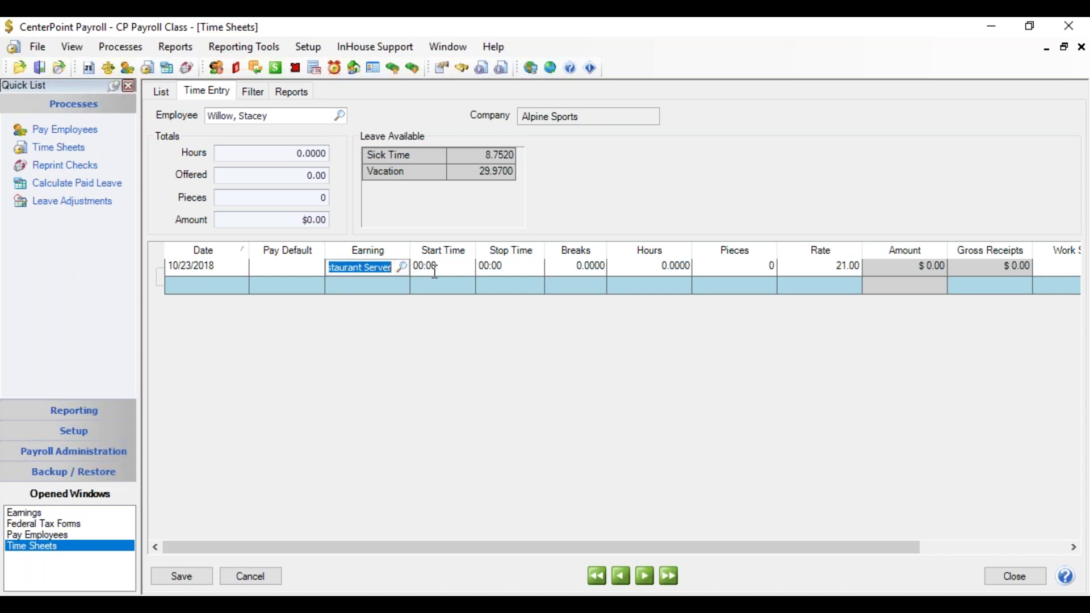
pyautogui.write('di')
pyautogui.press('Tab')
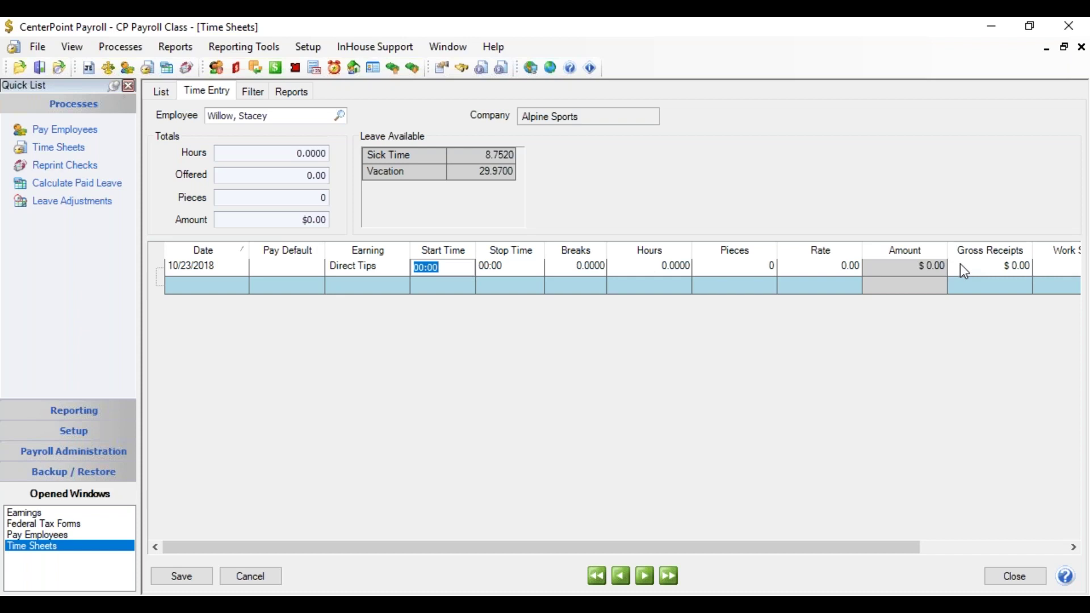
# - Give the Direct Tips row a 7.00 rate and $120.00 gross receipts
pyautogui.press('Tab')
pyautogui.press('Tab')
pyautogui.press('Tab')
pyautogui.press('Tab')
pyautogui.press('Tab')
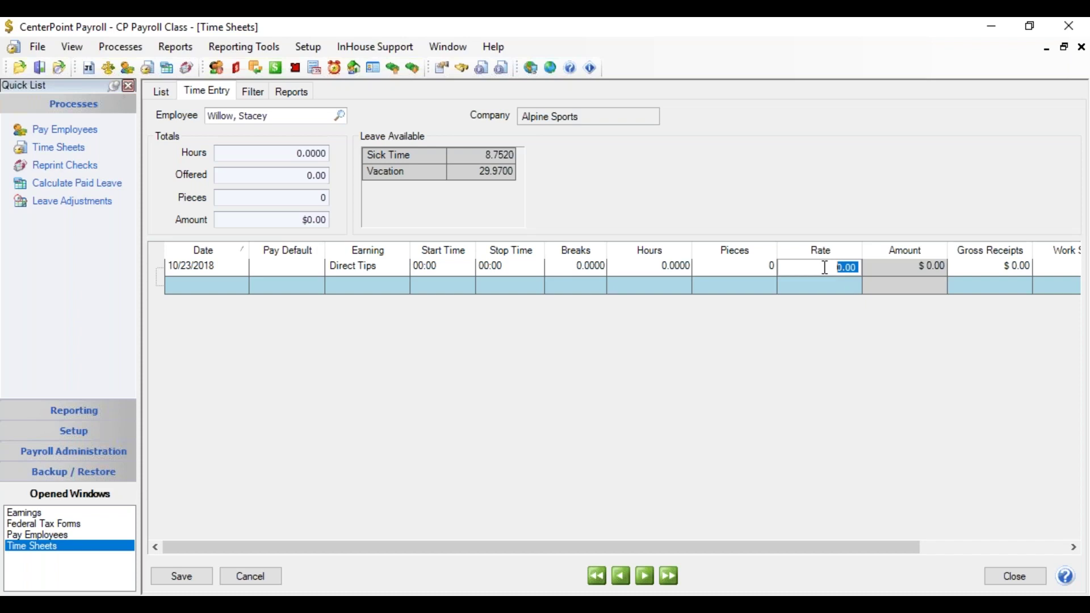
pyautogui.write('7.00')
pyautogui.press('Tab')
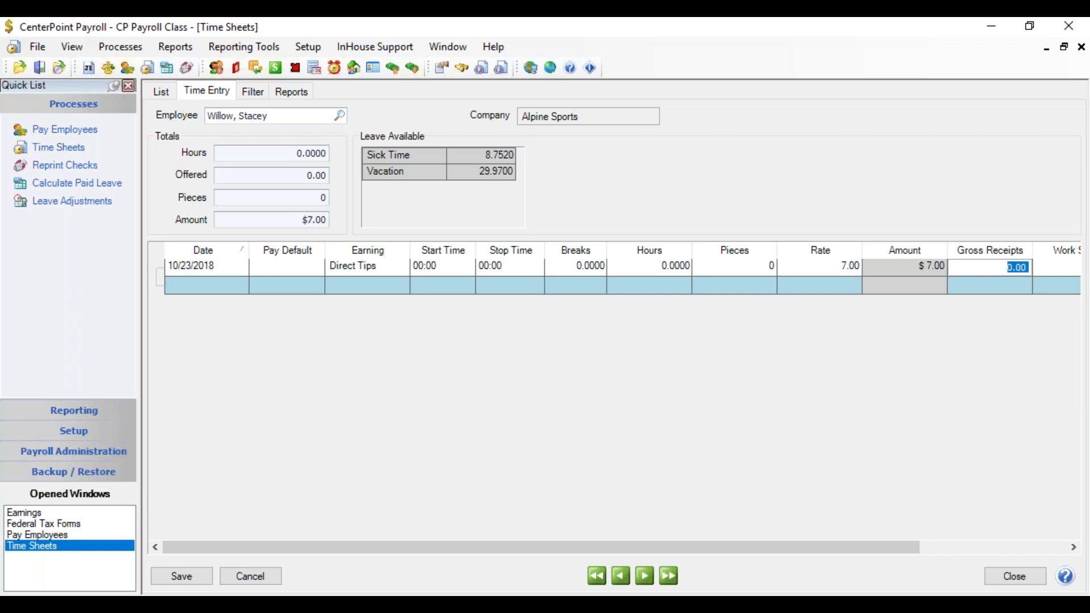
pyautogui.write('122')
pyautogui.press('BackSpace')
pyautogui.write('0.00')
pyautogui.press('Tab')
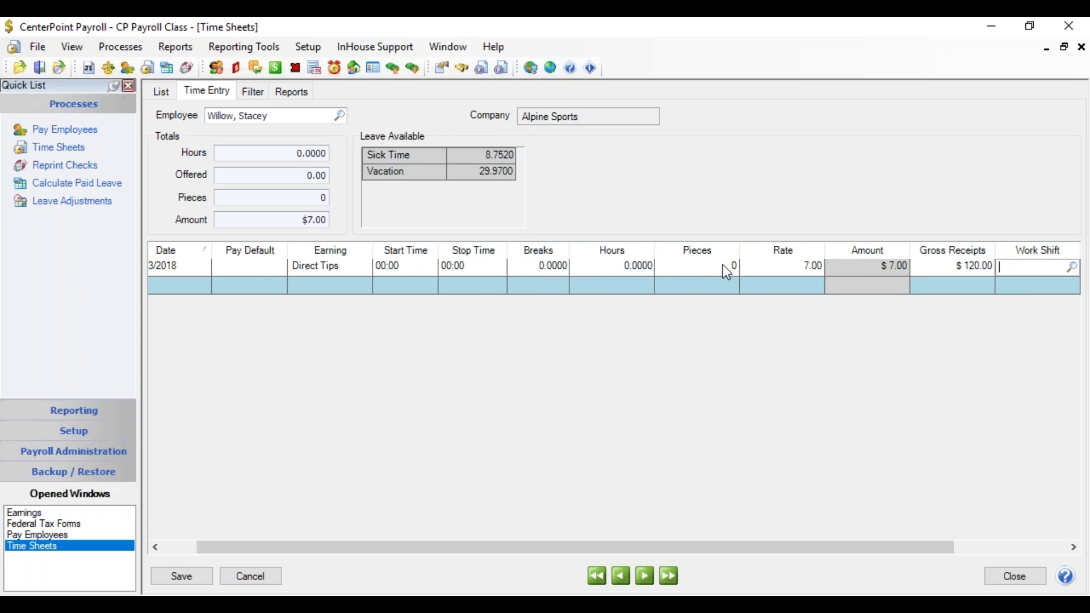
# - Add a second row for Restaurant Server with 8 hours at a 15.00 rate
pyautogui.click(321, 288)
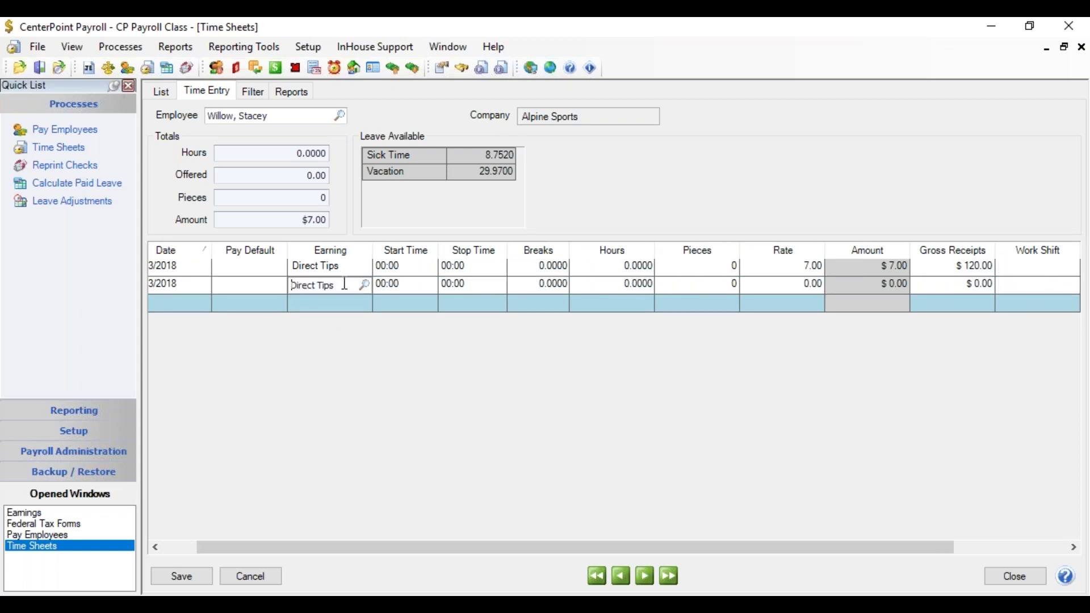
pyautogui.hotkey('shift', 'End')
pyautogui.write('rest')
pyautogui.press('Tab')
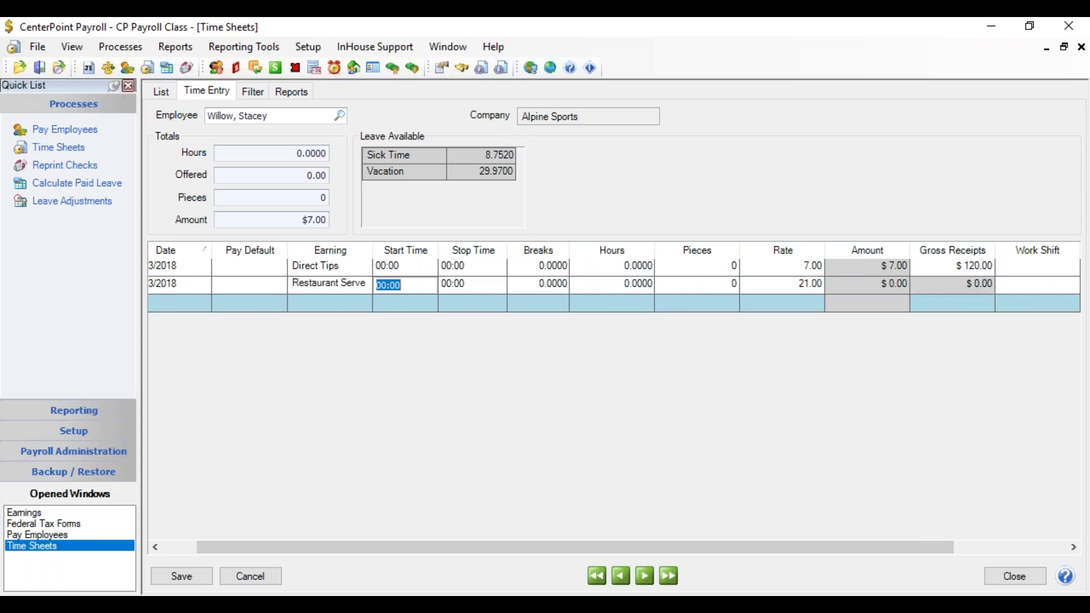
pyautogui.press('Tab')
pyautogui.press('Tab')
pyautogui.press('Tab')
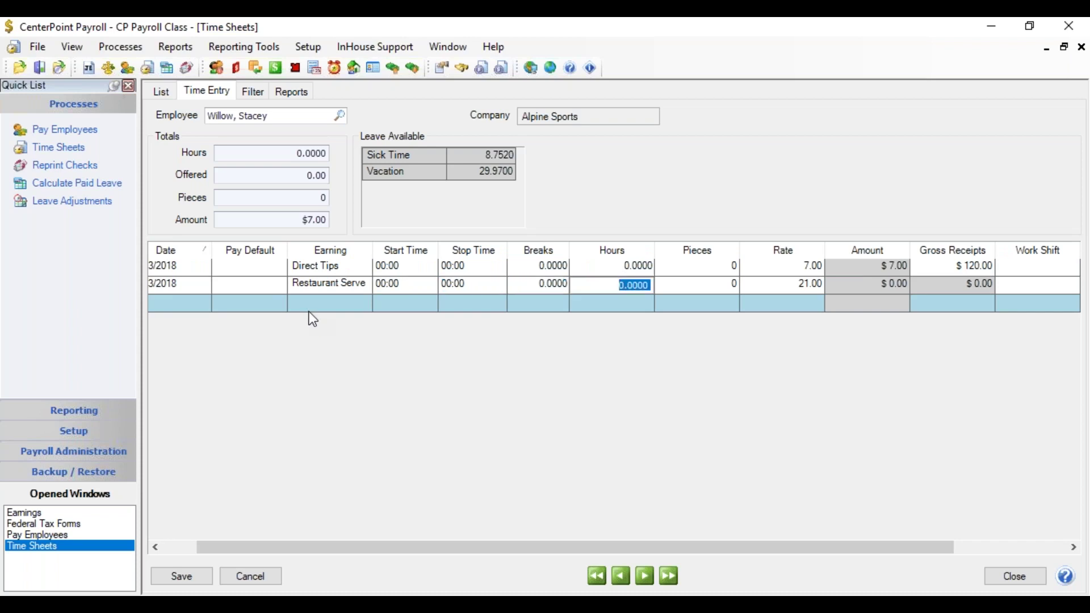
pyautogui.write('8')
pyautogui.press('Tab')
pyautogui.press('Tab')
pyautogui.write('15')
pyautogui.press('Tab')
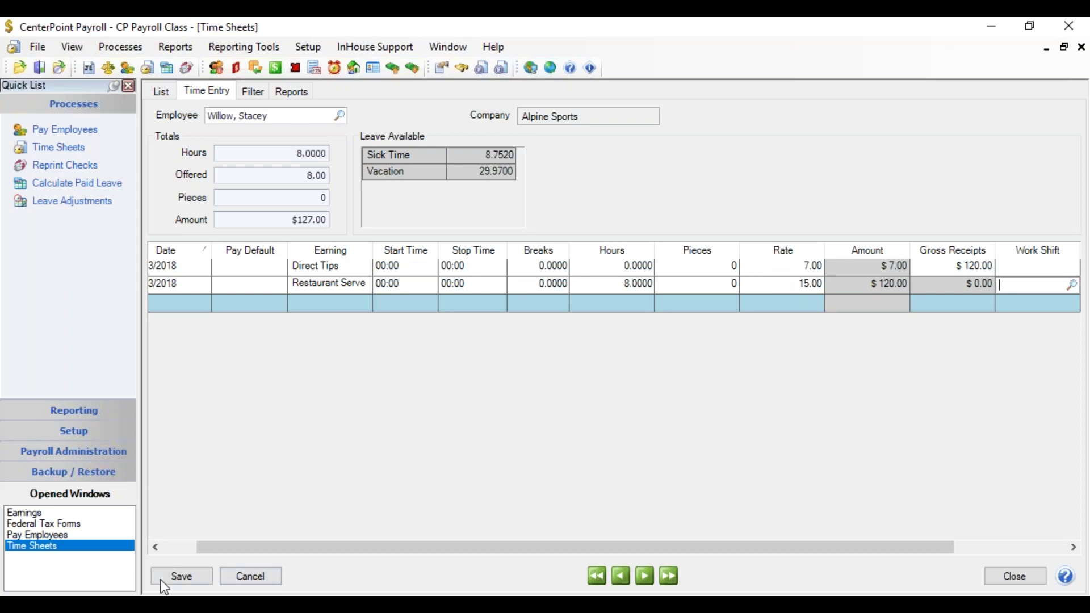
# - Save the time sheet and view the 11/10/2018 pay run's Enter Pay details with Time Sheet Earnings expanded
pyautogui.click(182, 576)
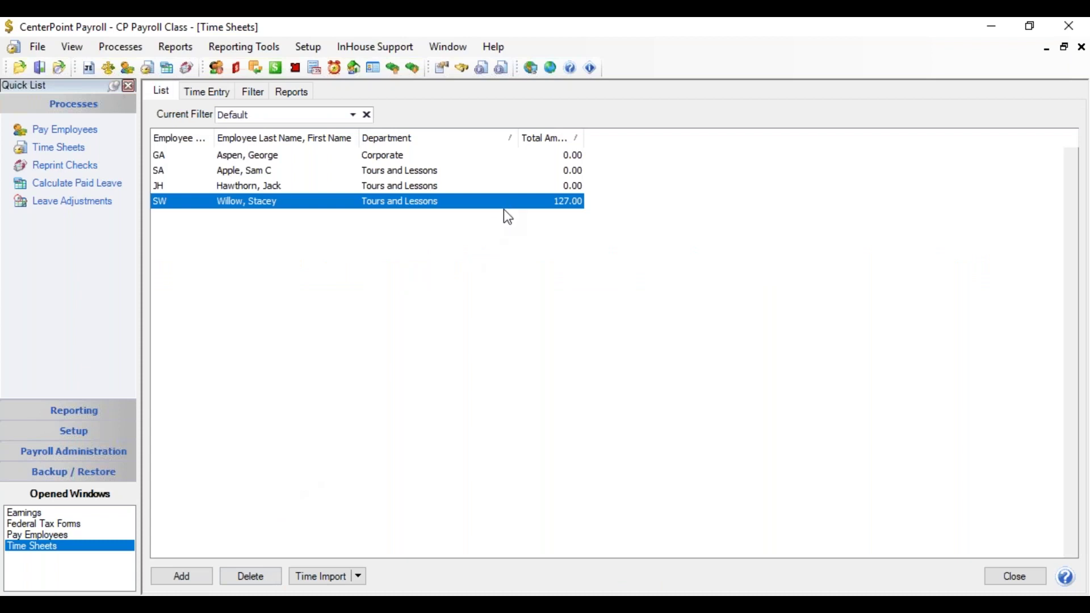
pyautogui.click(64, 535)
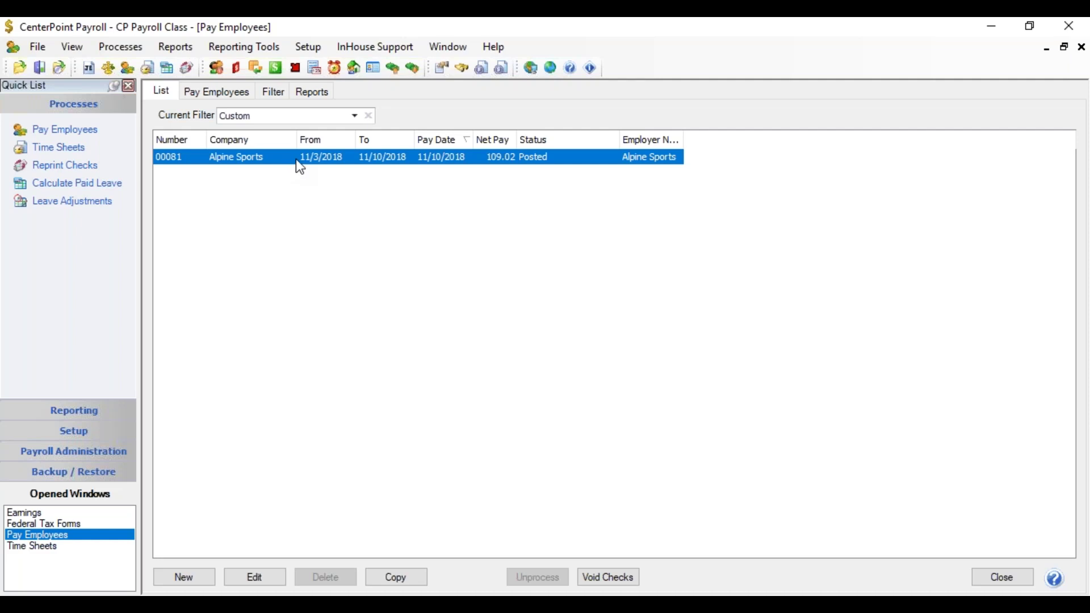
pyautogui.click(217, 94)
pyautogui.click(277, 137)
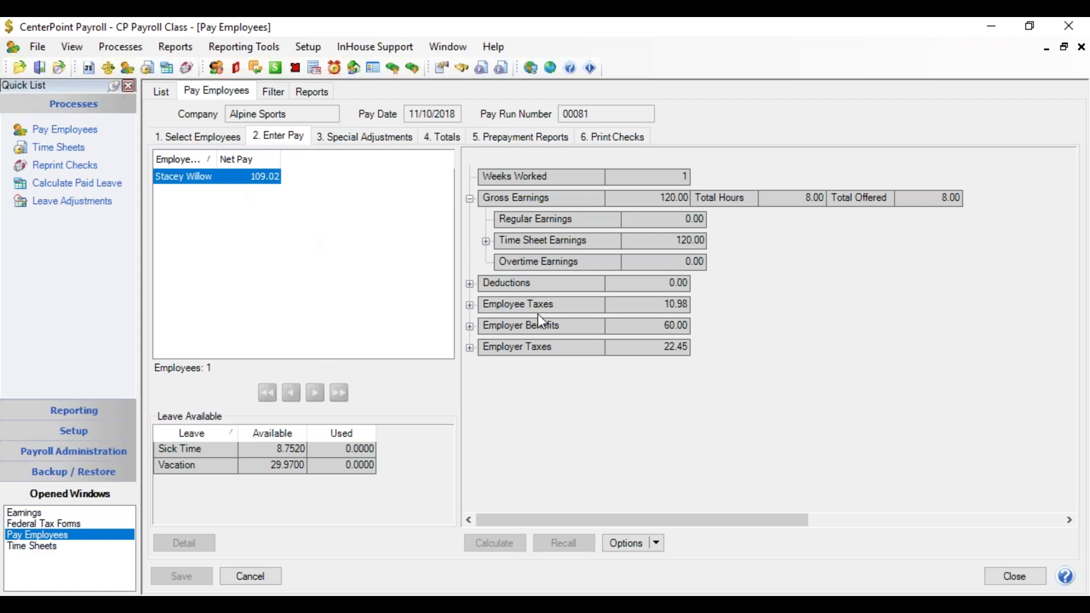
pyautogui.click(486, 241)
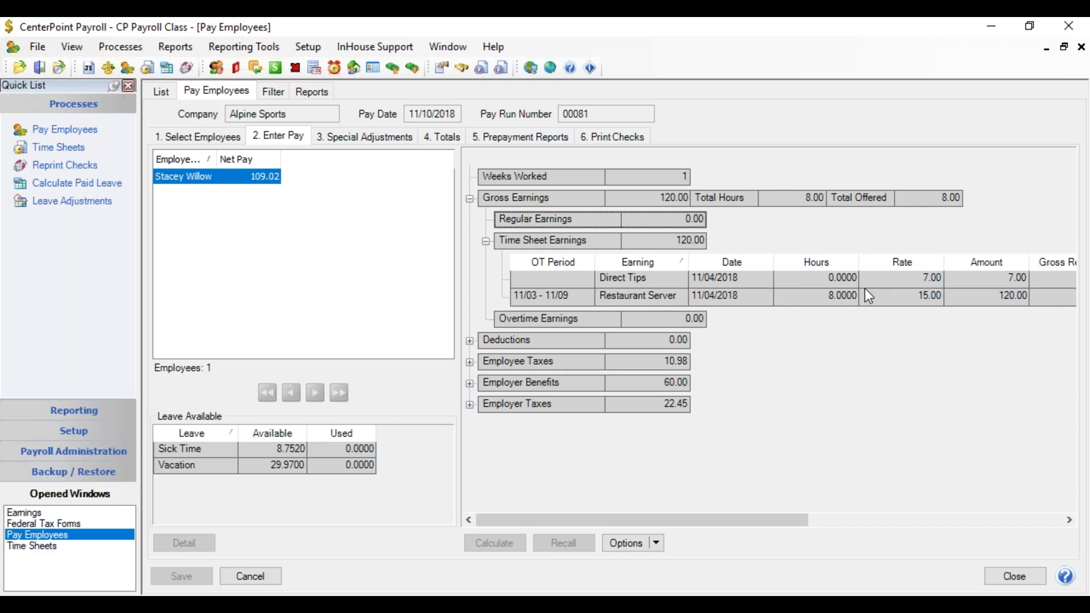
pyautogui.moveTo(696, 518); pyautogui.dragTo(711, 518)
pyautogui.moveTo(461, 278); pyautogui.dragTo(401, 294)
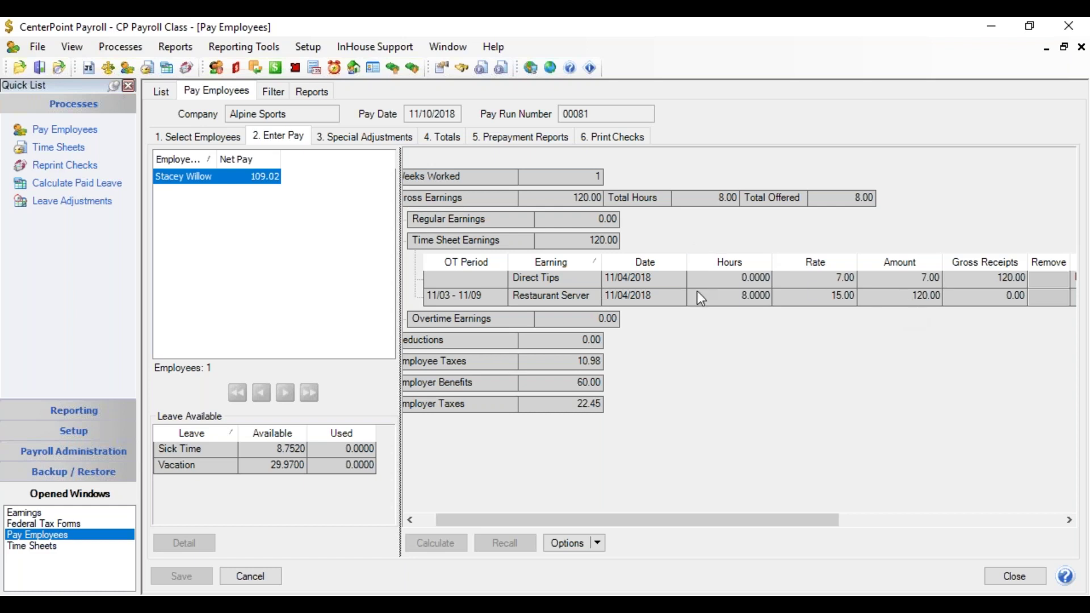
pyautogui.hscroll(-2, 646, 525)
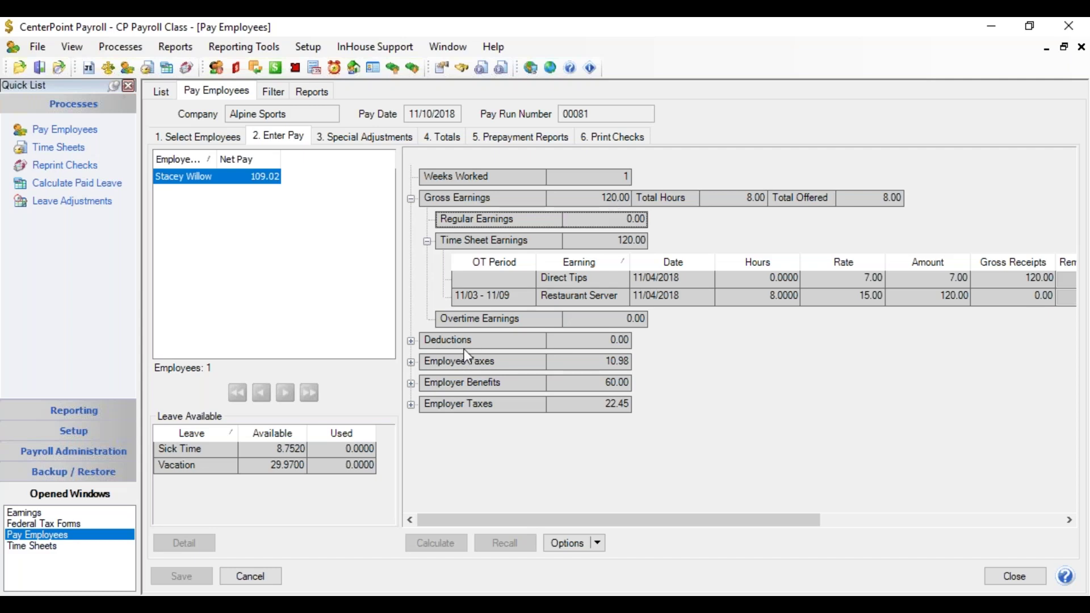
# - Review the Employee Taxes breakdown, then cancel back to the pay-run list without changes
pyautogui.click(412, 362)
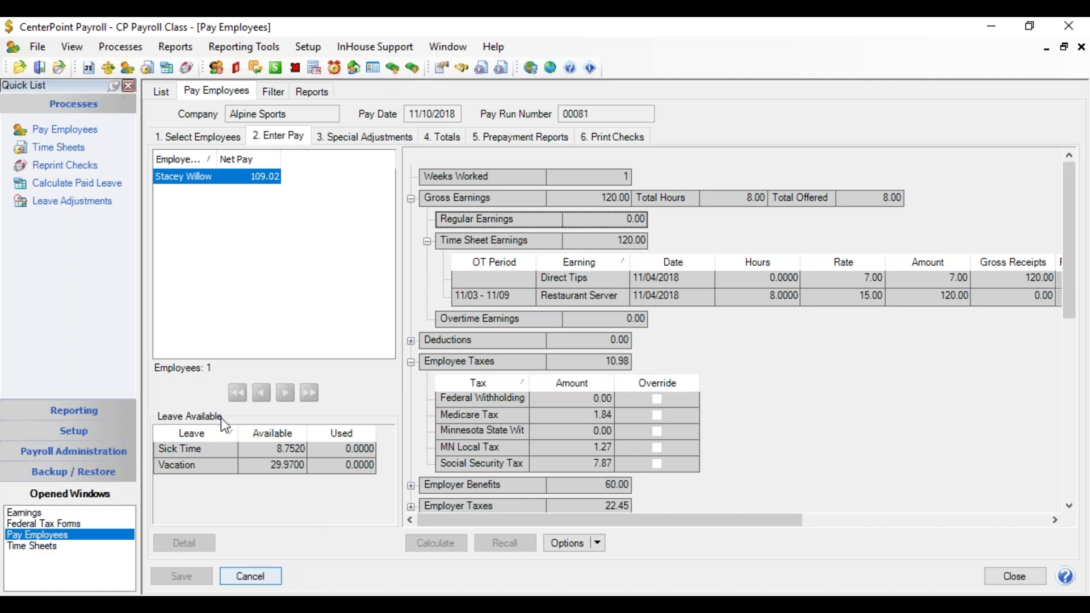
pyautogui.click(165, 90)
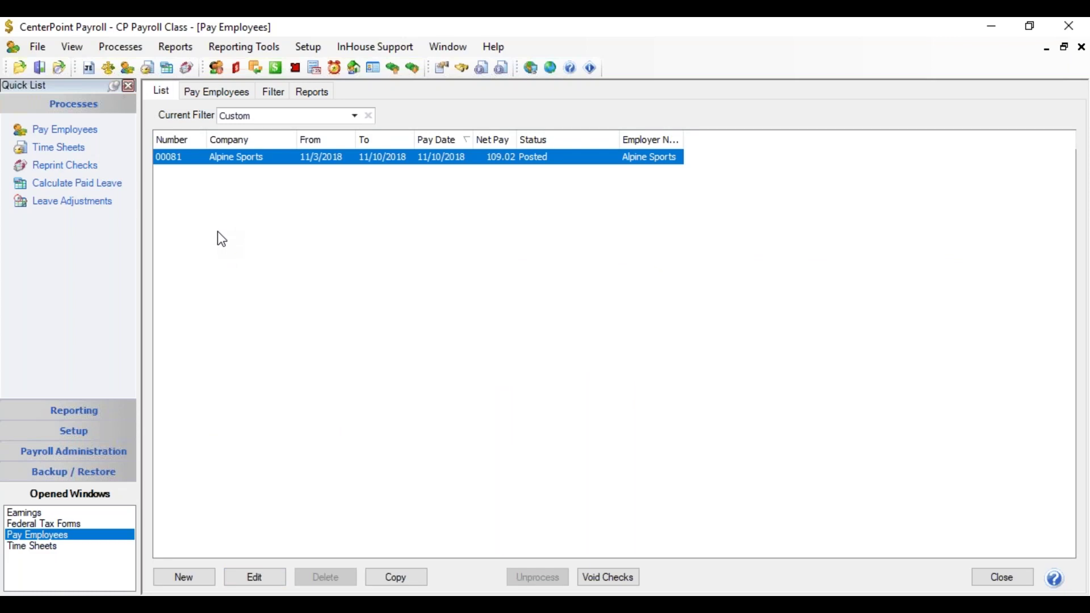
pyautogui.click(119, 50)
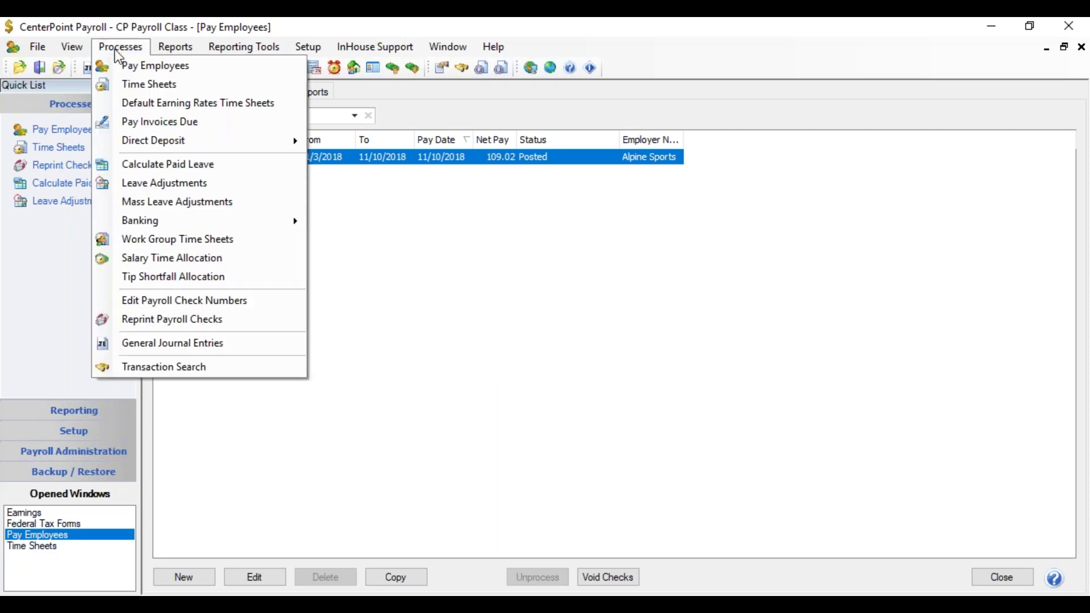
# - Run Tip Shortfall Allocation with tips reported through 11/30/2018, loading the grid and allocating $3.00
pyautogui.click(174, 278)
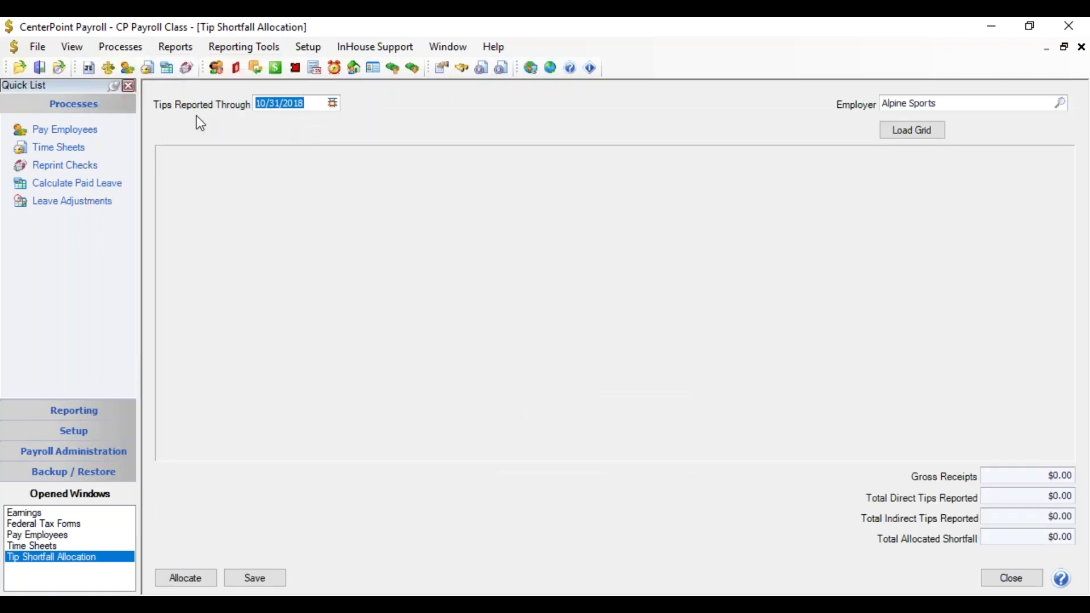
pyautogui.write('113018')
pyautogui.press('Tab')
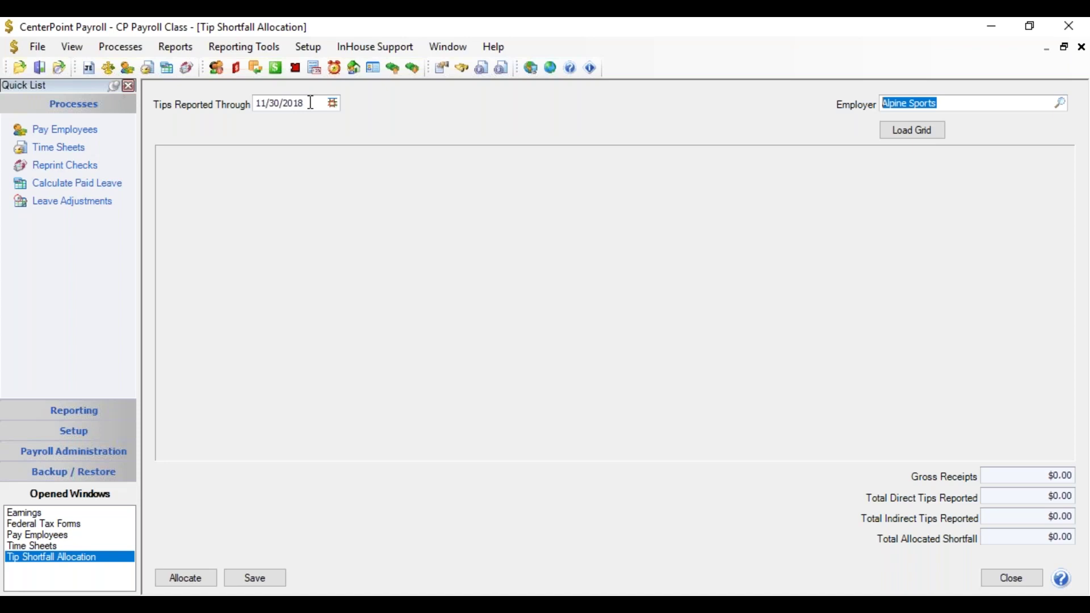
pyautogui.click(909, 129)
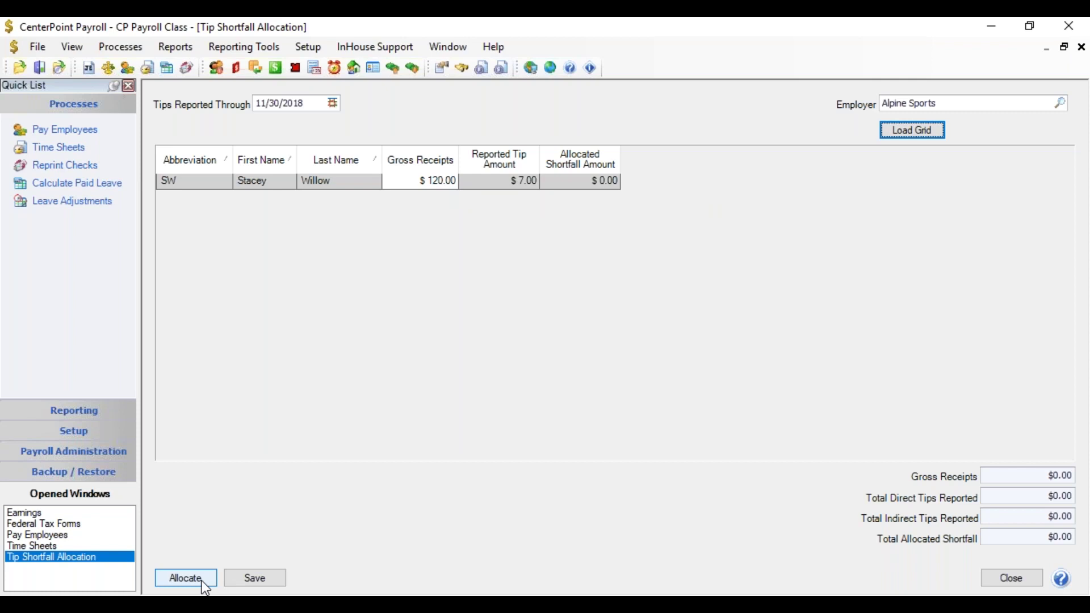
pyautogui.click(187, 578)
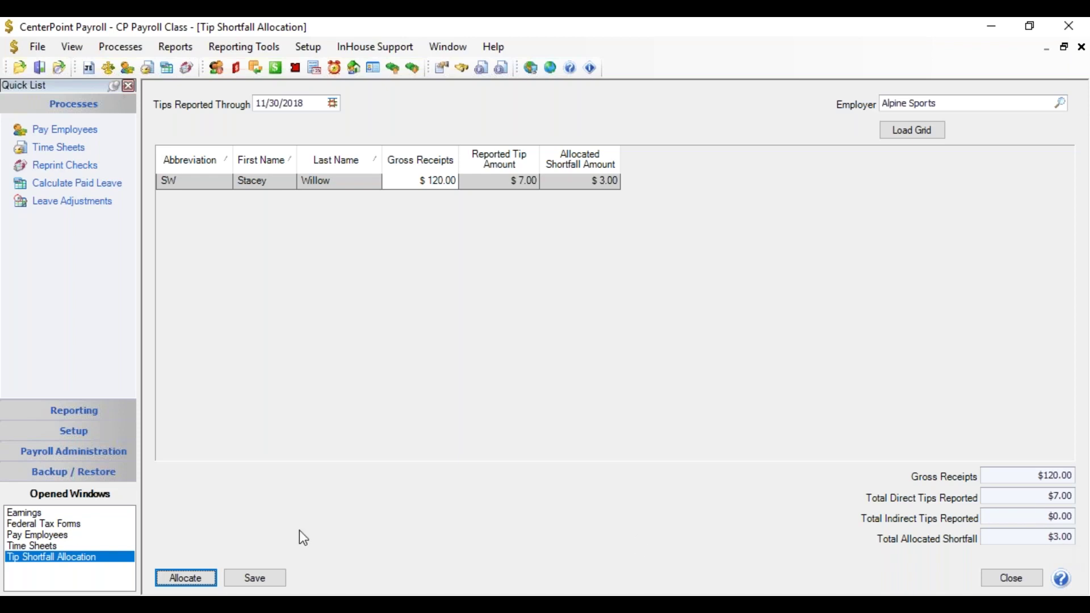
# - Save the Alpine Sports $3.00 shortfall allocation and acknowledge the success message
pyautogui.click(258, 578)
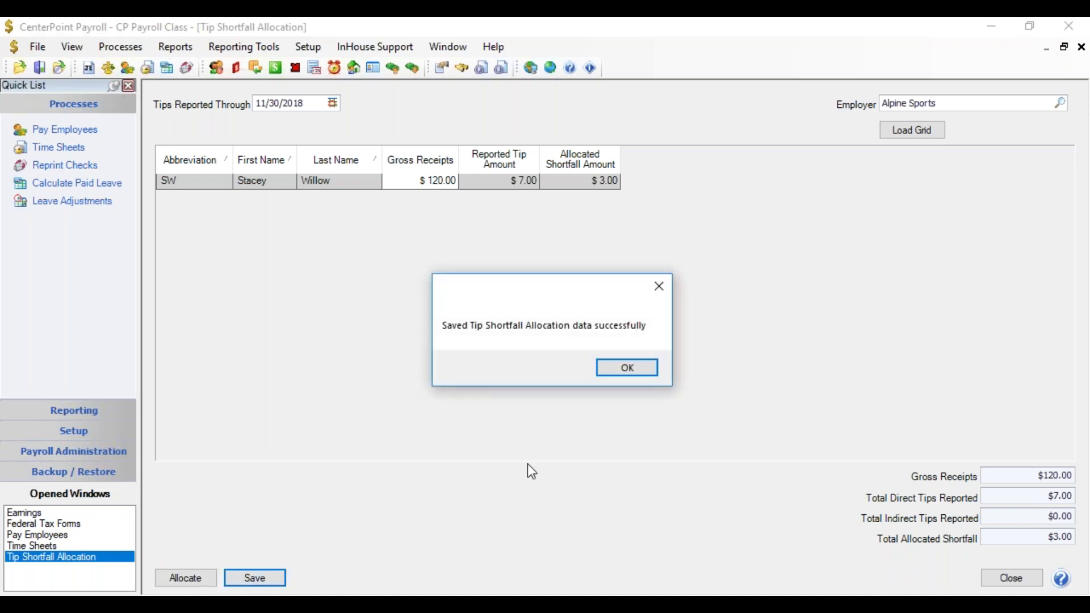
pyautogui.click(599, 370)
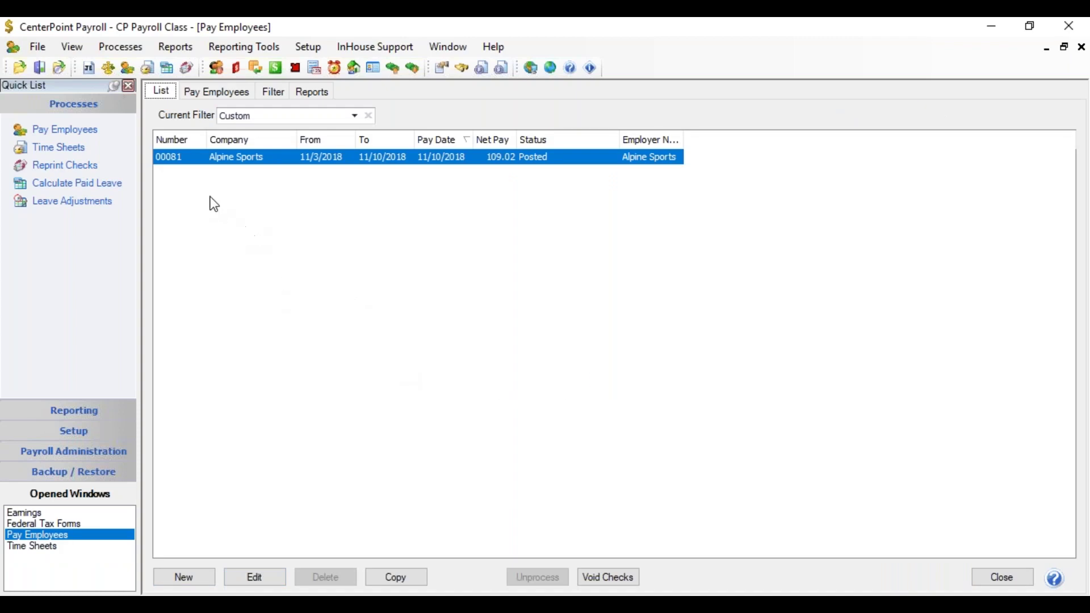
# - Preview the Tip Shortfall Allocation report from the Payroll Tax Data Reports group
pyautogui.click(121, 47)
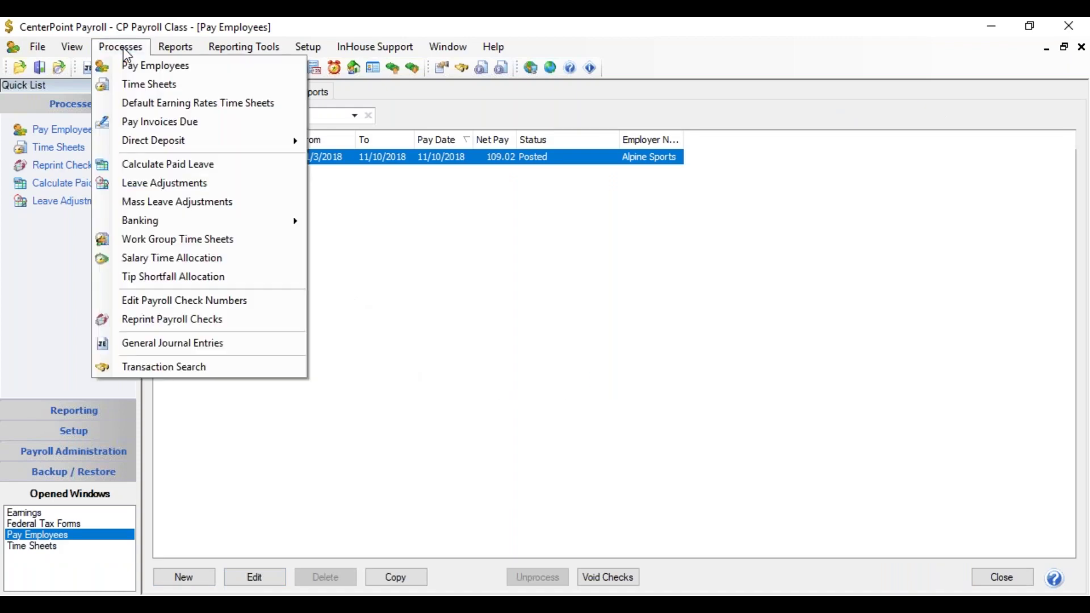
pyautogui.moveTo(170, 56)
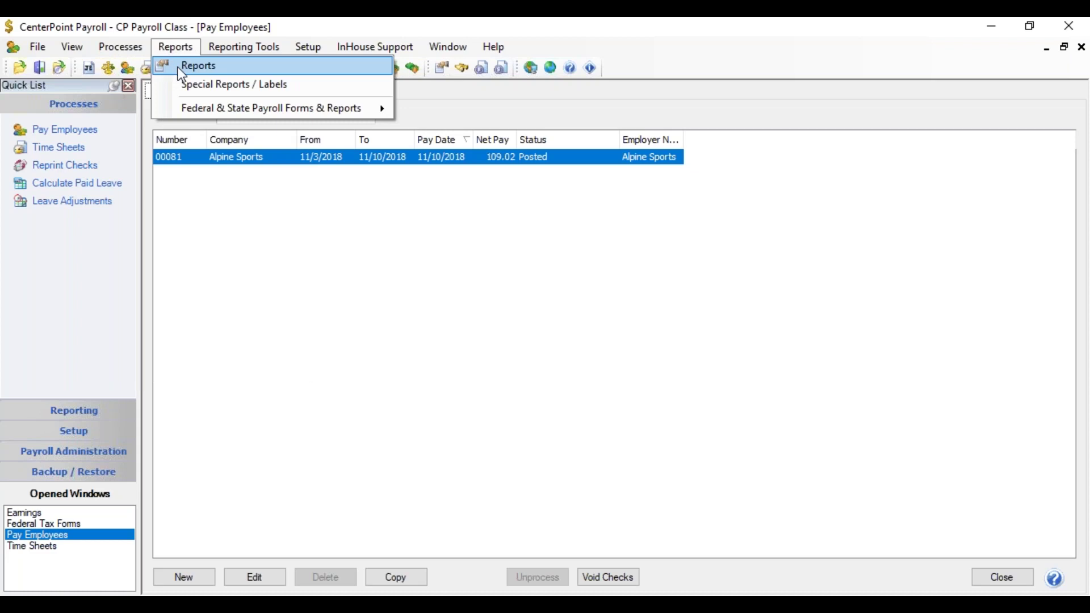
pyautogui.click(178, 67)
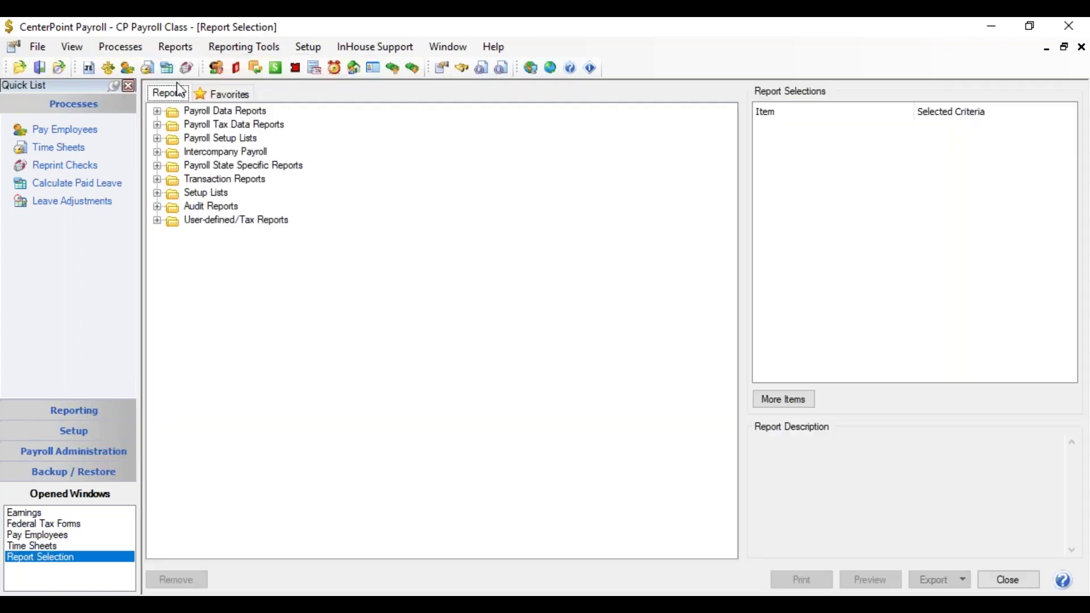
pyautogui.click(158, 125)
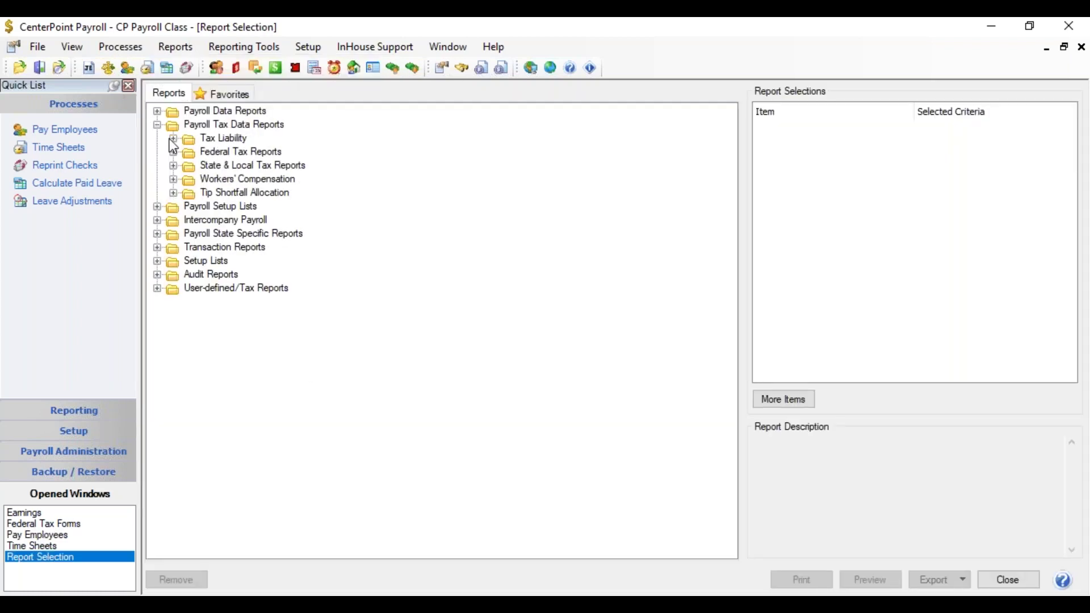
pyautogui.click(174, 193)
pyautogui.click(250, 207)
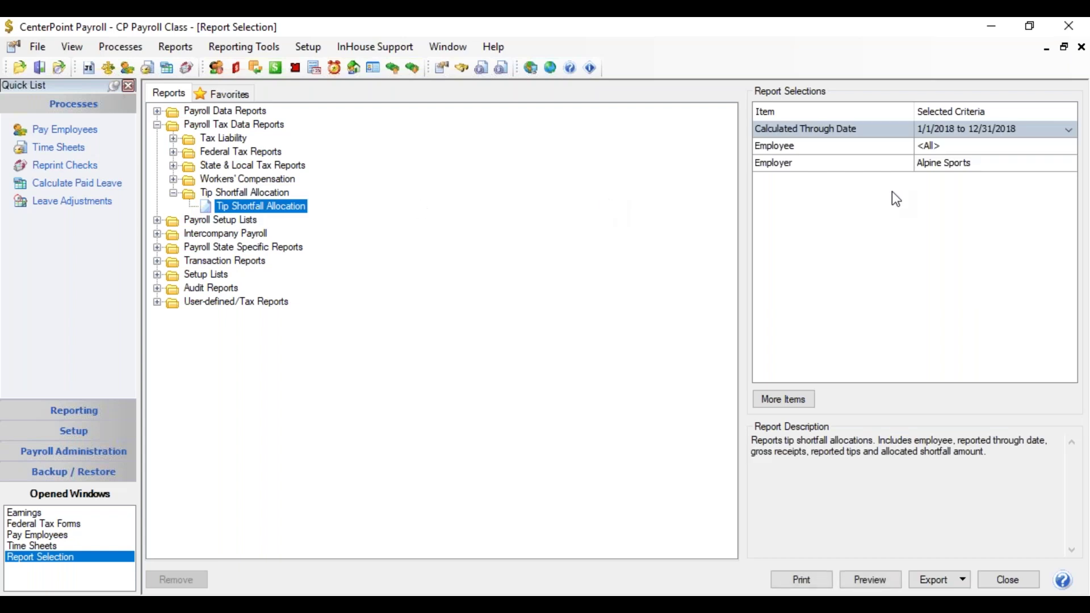
pyautogui.click(883, 581)
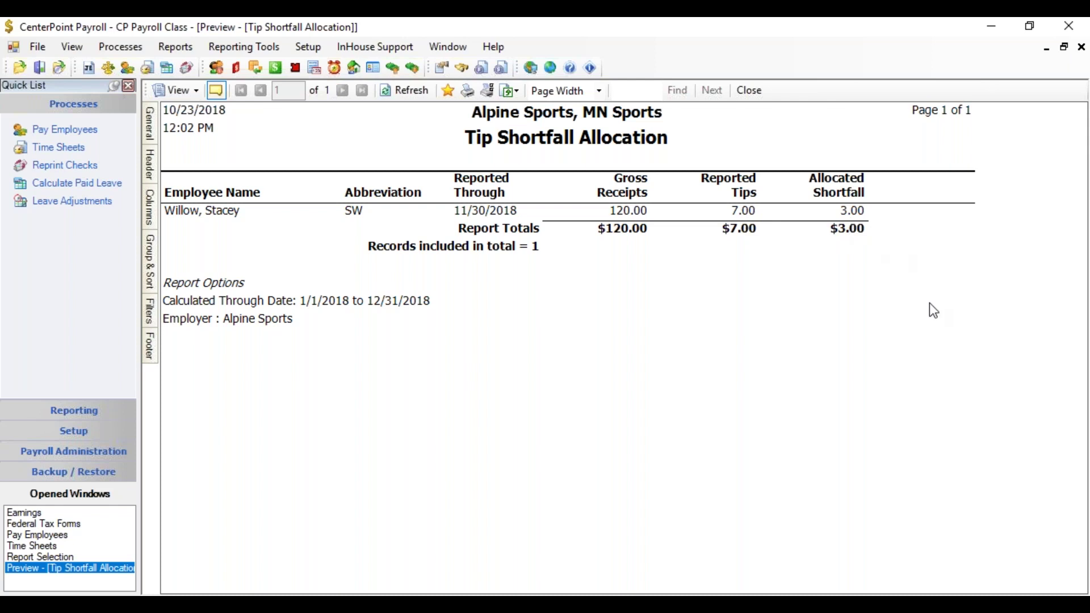
# - Switch to W-2/1099 Preparer to verify Alpine Sports' Box 8 tips of $3.00 and Box 7 SS tips of $7.00
pyautogui.hotkey('alt', 'Tab')
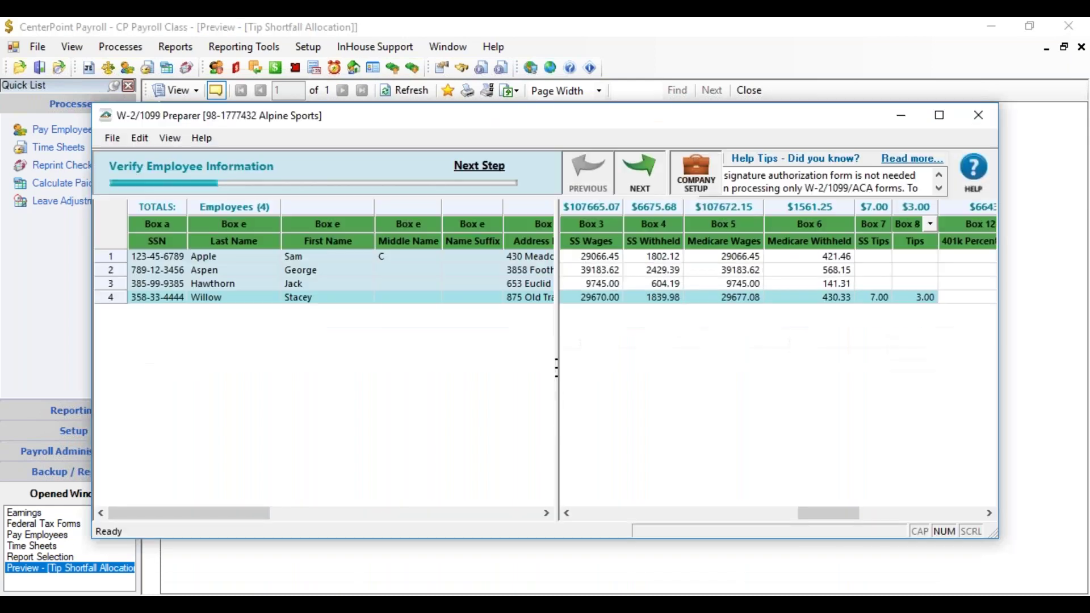